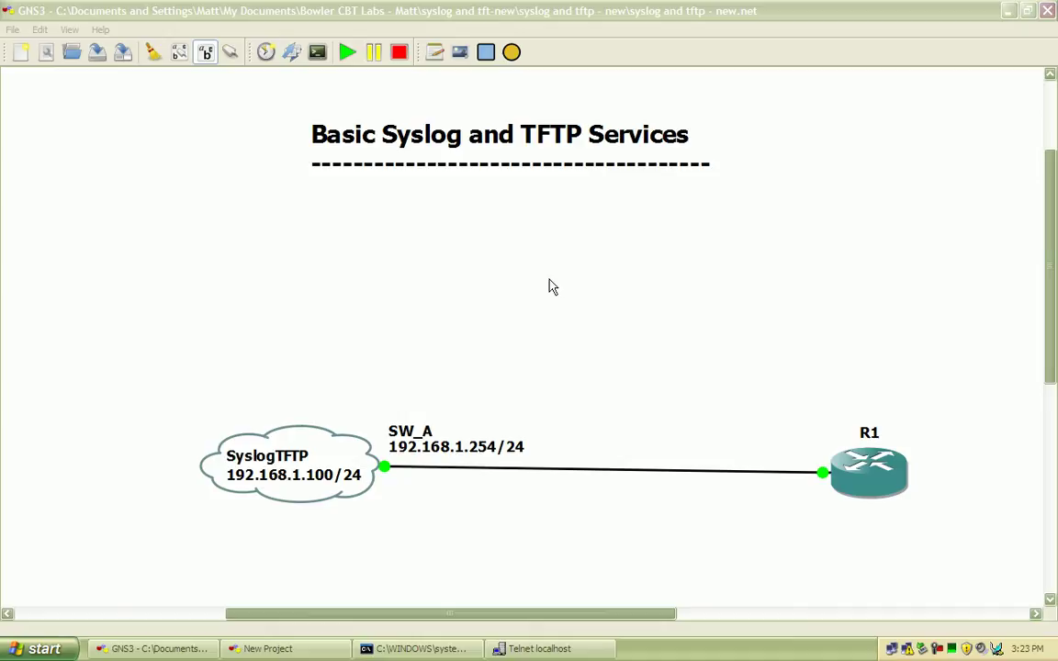
Shift the 'Basic Syslog and TFTP Services' title right and down on the GNS3 canvas, then deselect it
{"action": "left_click", "coordinate": [624, 287]}
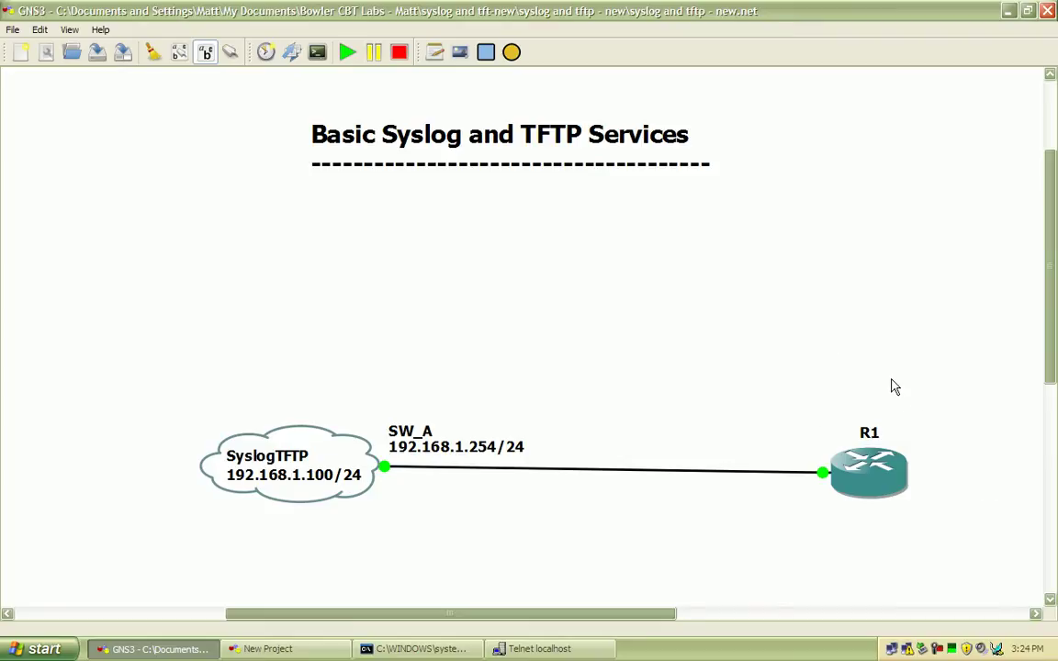
{"action": "mouse_move", "coordinate": [899, 475]}
{"action": "left_click_drag", "start_coordinate": [534, 146], "coordinate": [574, 182]}
{"action": "left_click", "coordinate": [581, 243]}
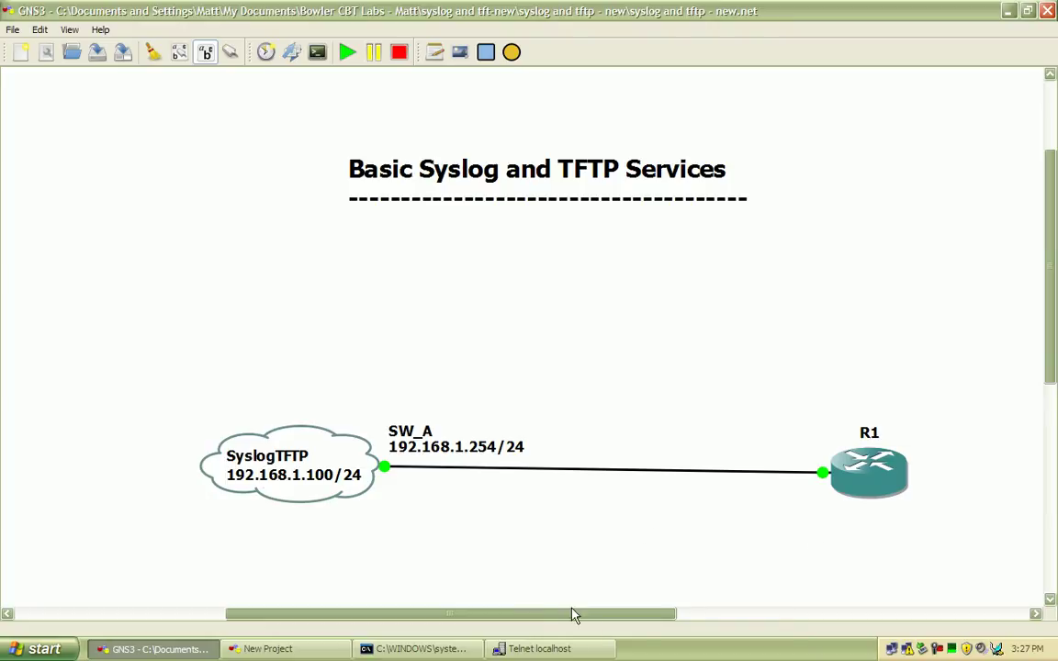
Run ping 192.168.1.254 in the Command Prompt to reach SW_A
{"action": "left_click", "coordinate": [427, 647]}
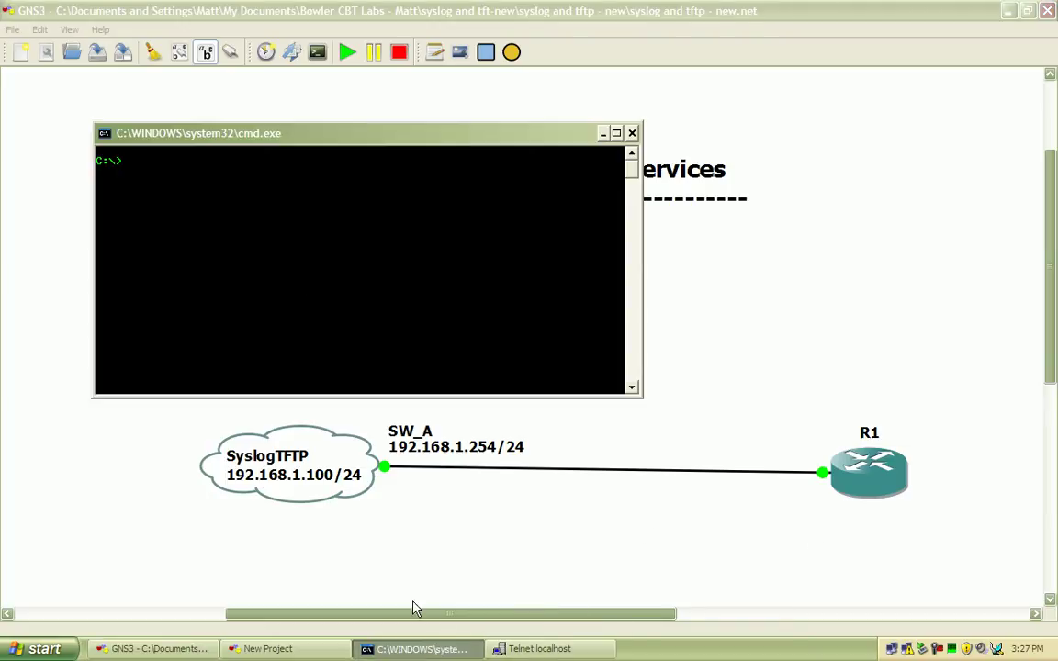
{"action": "type", "text": "ping 192.168"}
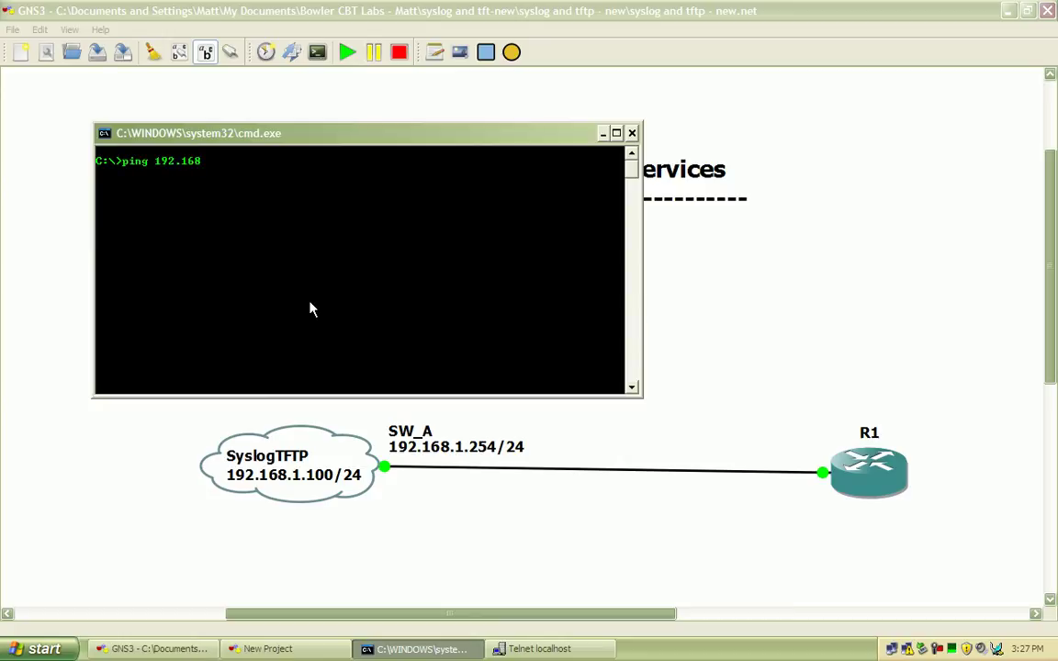
{"action": "type", "text": ".1.254"}
{"action": "left_click_drag", "start_coordinate": [389, 136], "coordinate": [372, 110]}
{"action": "key", "text": "Return"}
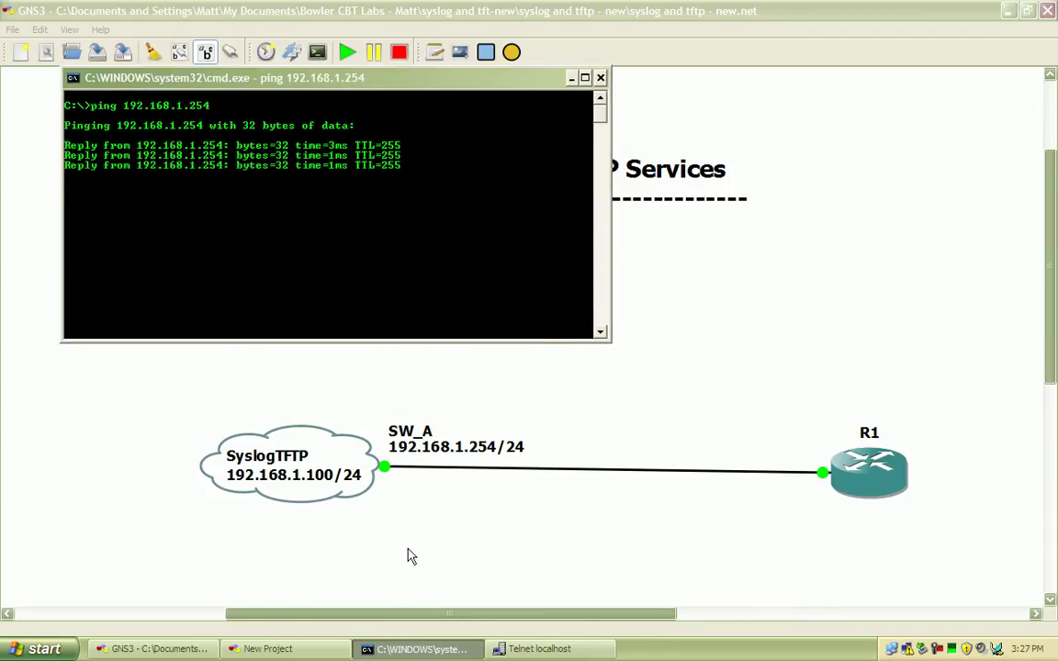
Enter global configuration mode on the router and set an enable secret password
{"action": "left_click", "coordinate": [579, 649]}
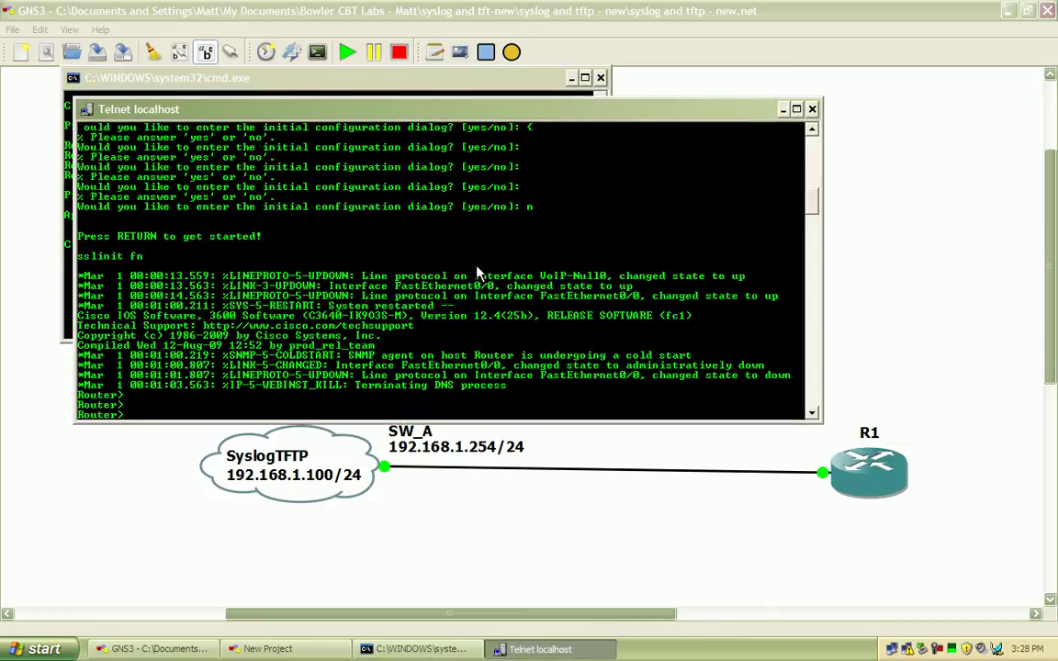
{"action": "type", "text": "en"}
{"action": "key", "text": "Return"}
{"action": "type", "text": "conf t"}
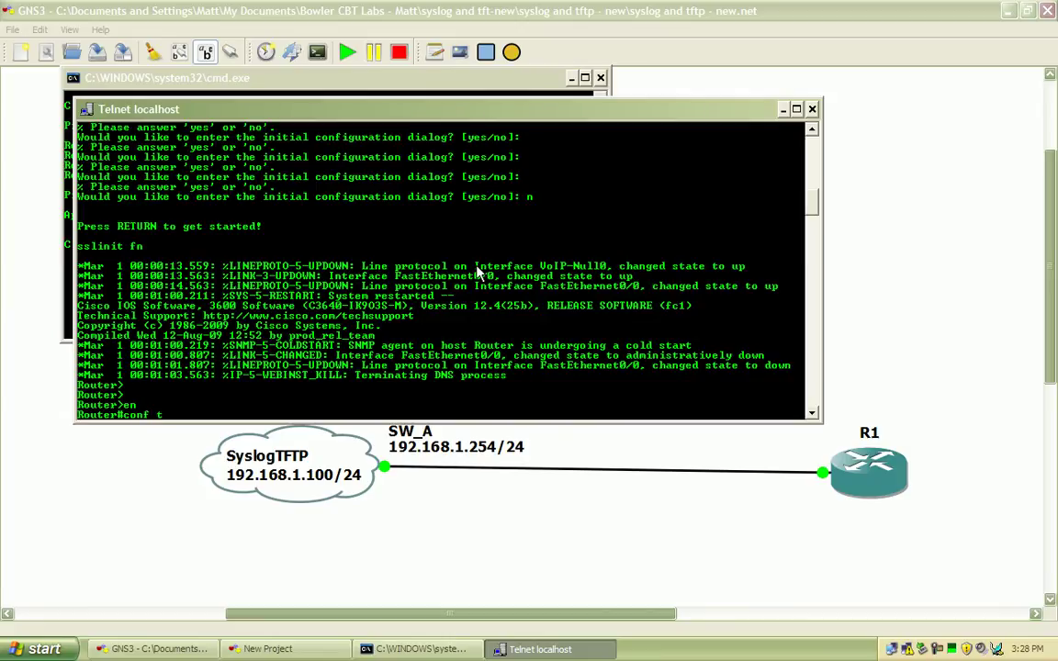
{"action": "key", "text": "Return"}
{"action": "type", "text": "ena"}
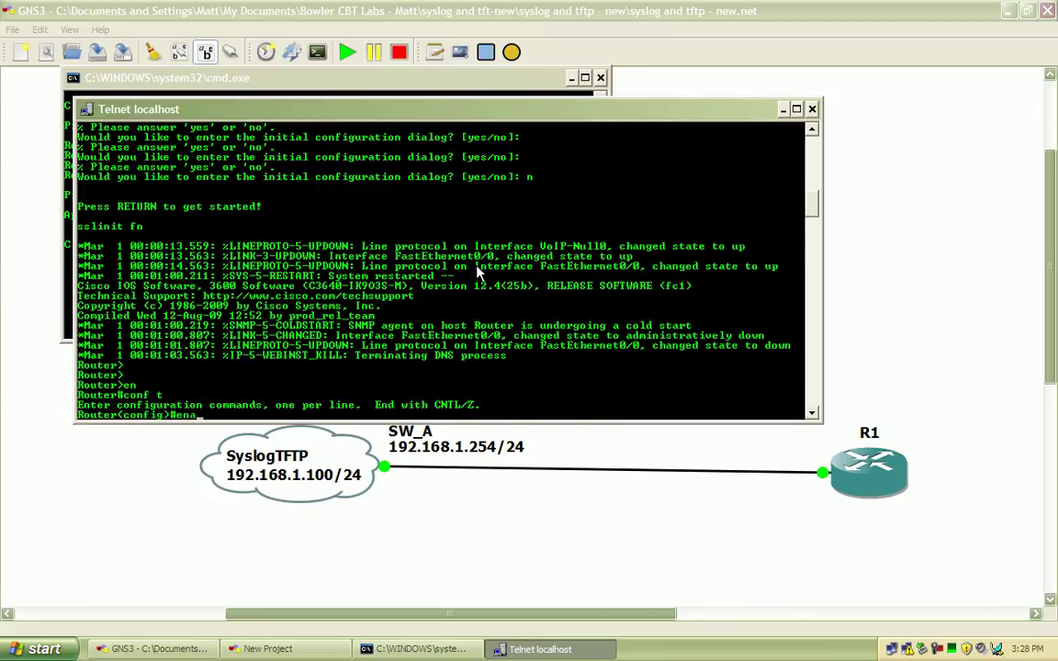
{"action": "key", "text": "Tab"}
{"action": "type", "text": "se"}
{"action": "key", "text": "Tab"}
{"action": "type", "text": "cisco"}
{"action": "key", "text": "Return"}
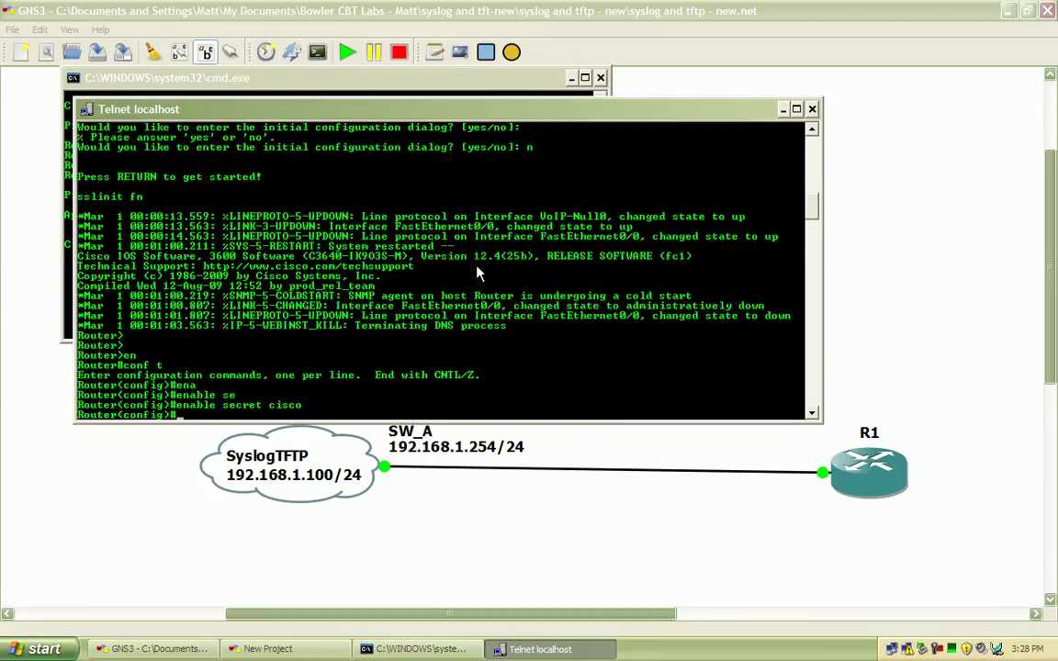
On console line 0, enable logging synchronous and disable the exec timeout
{"action": "type", "text": "line con 0"}
{"action": "key", "text": "Return"}
{"action": "type", "text": "logg"}
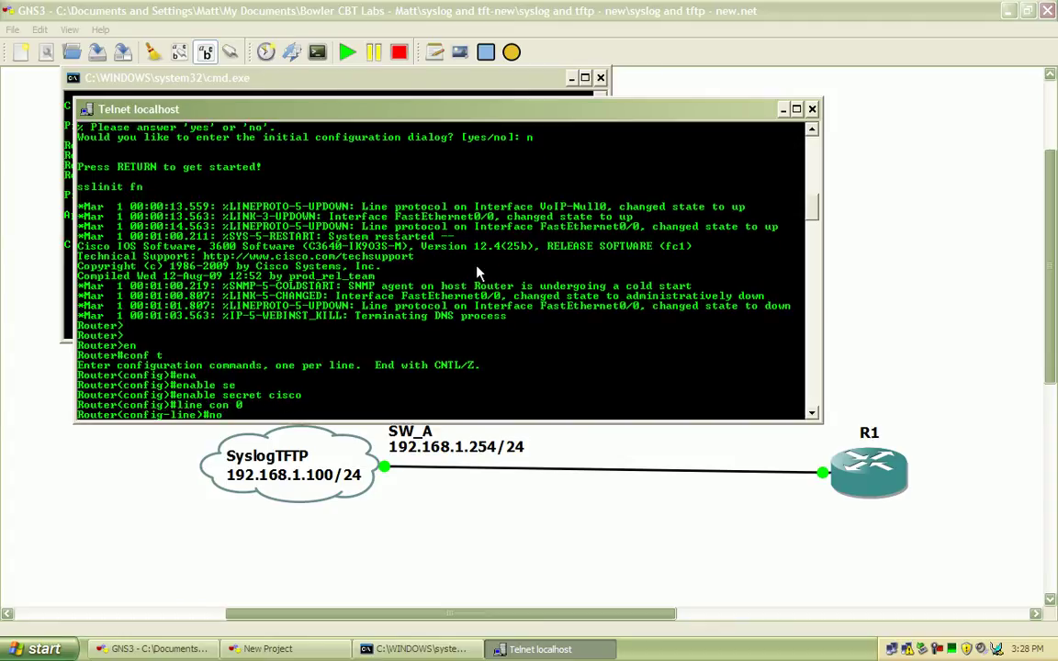
{"action": "key", "text": "Tab"}
{"action": "type", "text": "s"}
{"action": "key", "text": "Tab"}
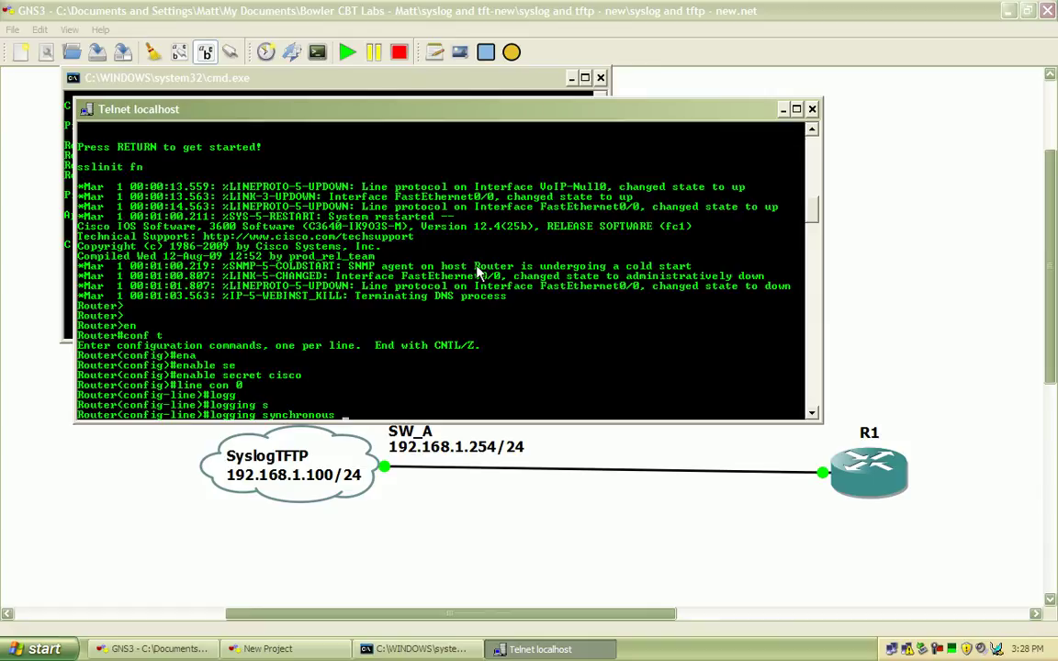
{"action": "key", "text": "Return"}
{"action": "type", "text": "no ex"}
{"action": "key", "text": "Tab"}
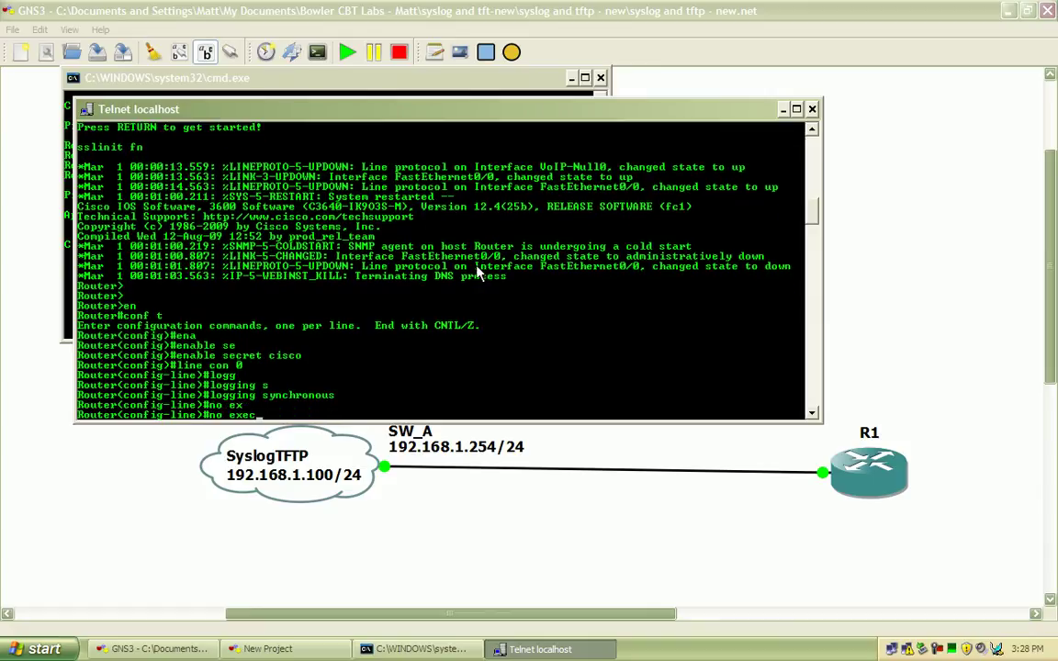
{"action": "type", "text": "ec-t"}
{"action": "key", "text": "Tab"}
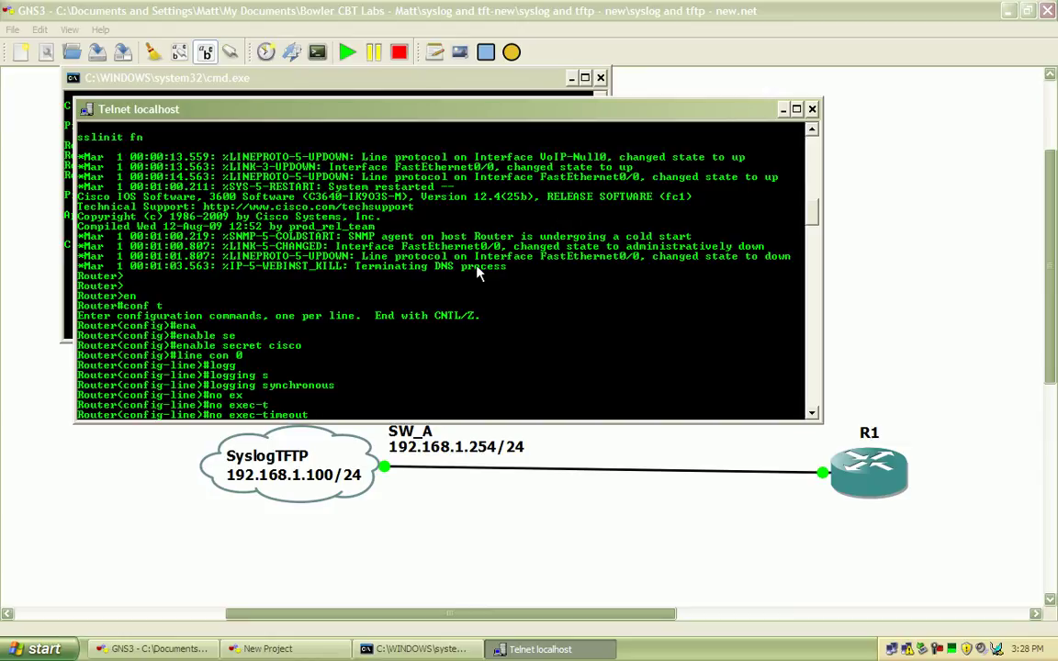
{"action": "key", "text": "Return"}
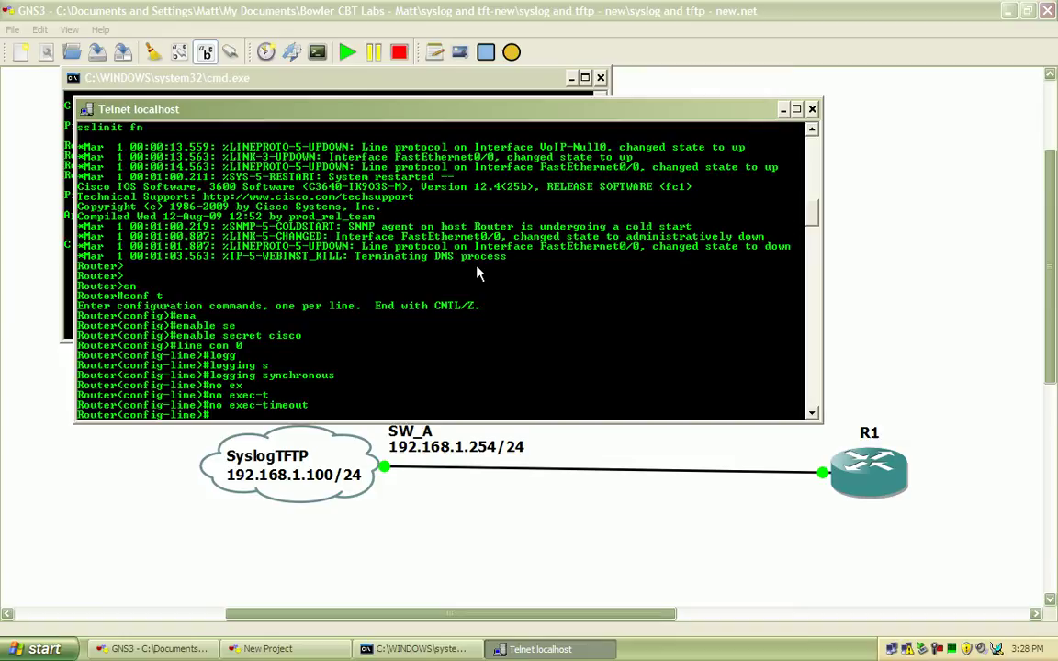
{"action": "type", "text": "exit"}
{"action": "key", "text": "Return"}
Rename the router to R1 and start configuring interface FastEthernet0/0
{"action": "type", "text": "ho"}
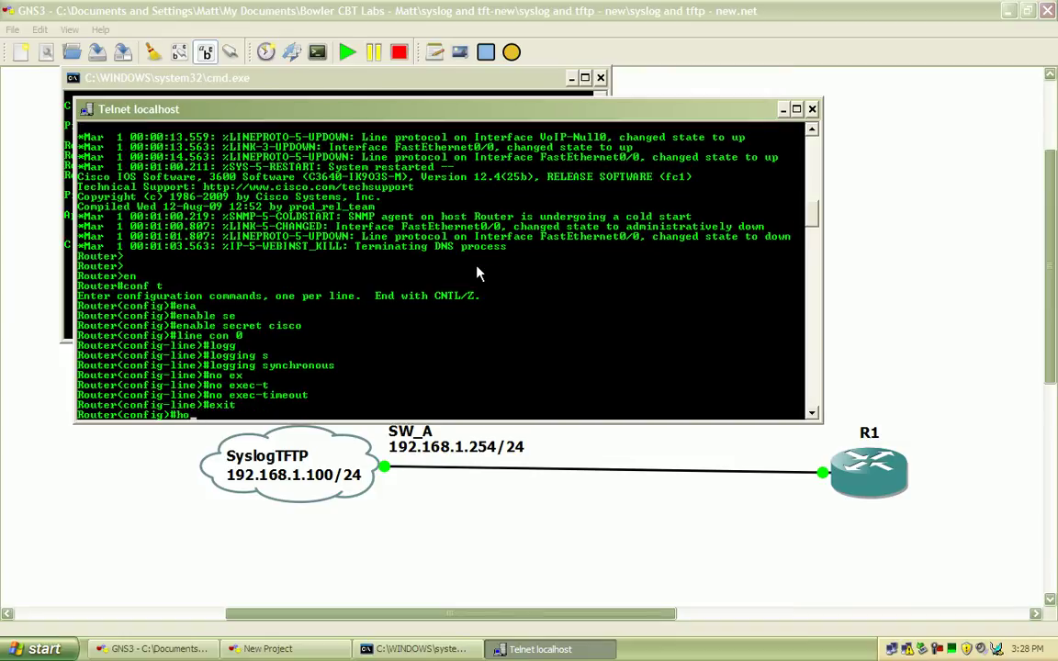
{"action": "key", "text": "Tab"}
{"action": "type", "text": "R1"}
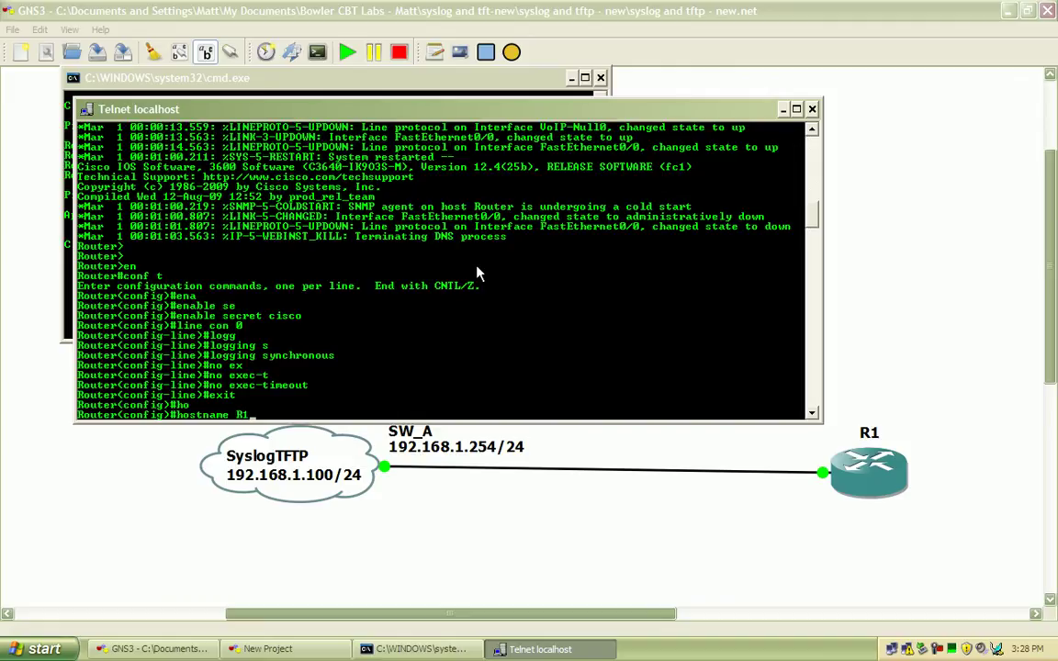
{"action": "key", "text": "Return"}
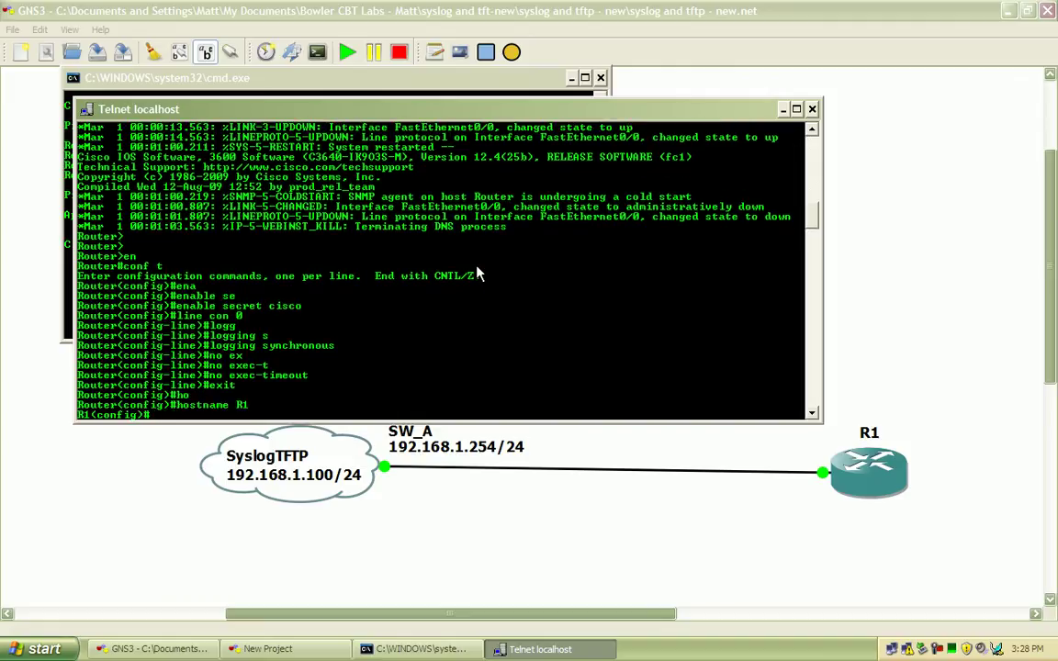
{"action": "type", "text": "int f0/0"}
{"action": "key", "text": "Return"}
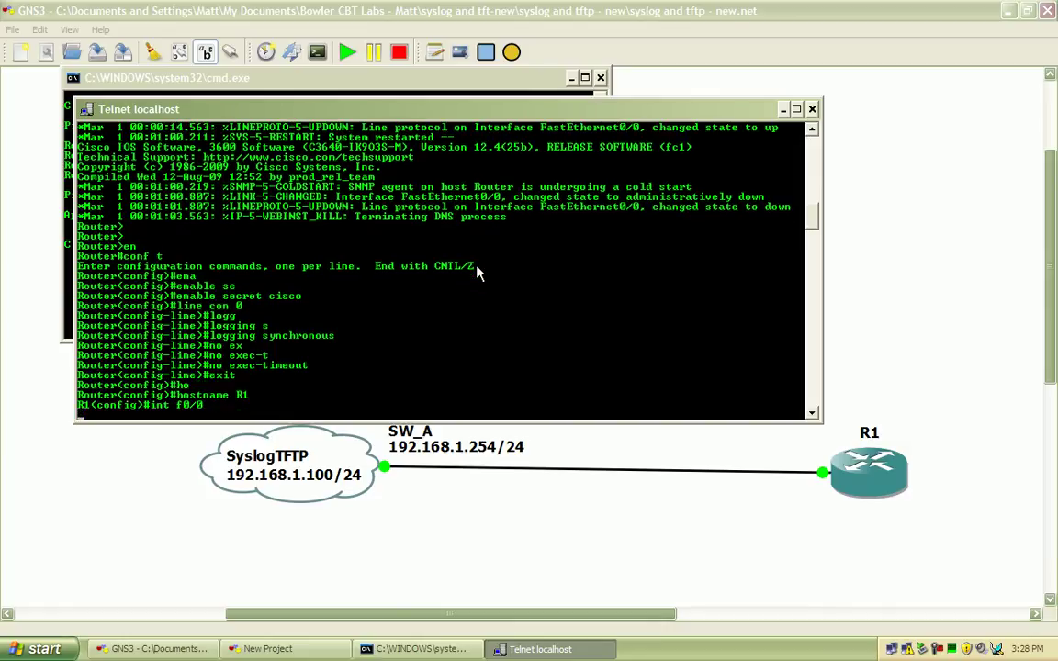
{"action": "type", "text": "ip ad"}
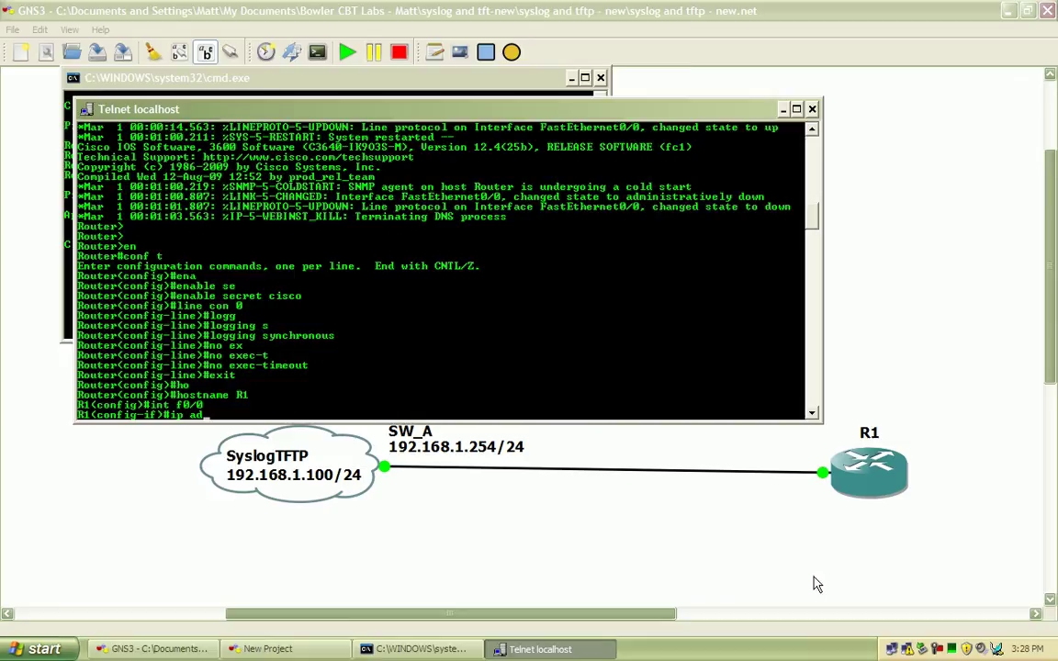
{"action": "left_click", "coordinate": [810, 541]}
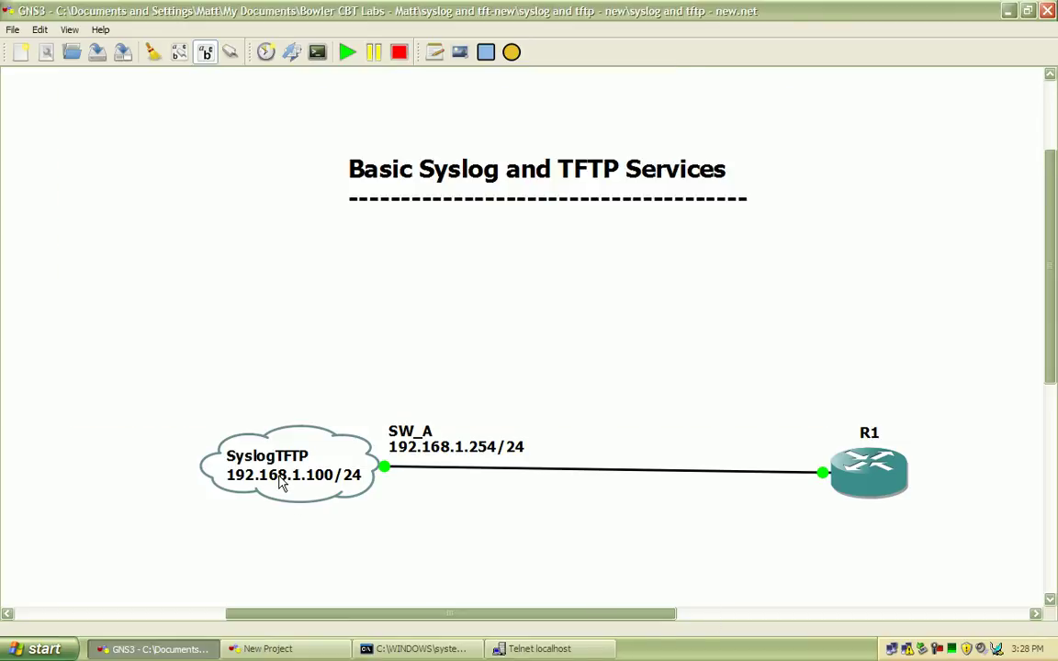
Check the host's IP configuration with ipconfig in the Command Prompt
{"action": "key", "text": "alt+Tab"}
{"action": "type", "text": "ipconfig"}
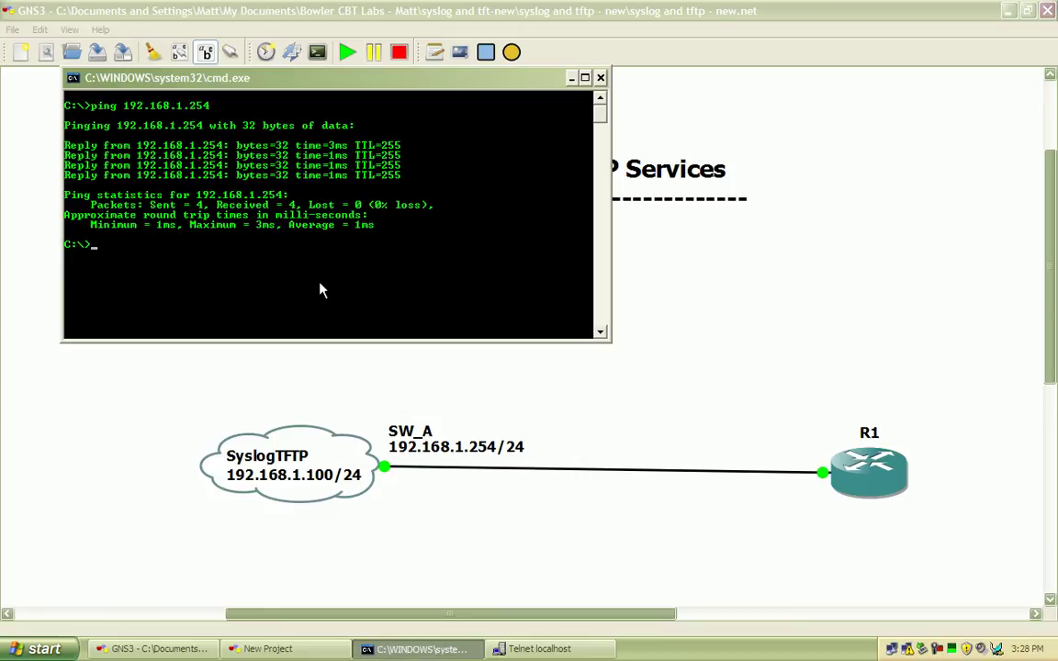
{"action": "key", "text": "Return"}
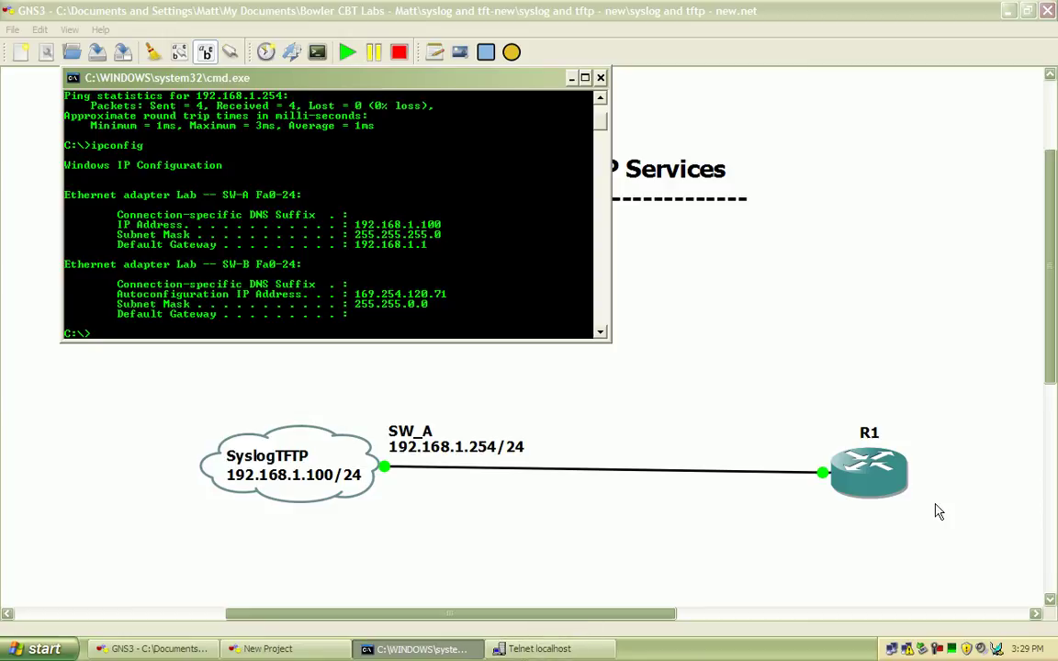
Assign 192.168.1.1 255.255.255.0 to R1's FastEthernet0/0
{"action": "left_click", "coordinate": [537, 648]}
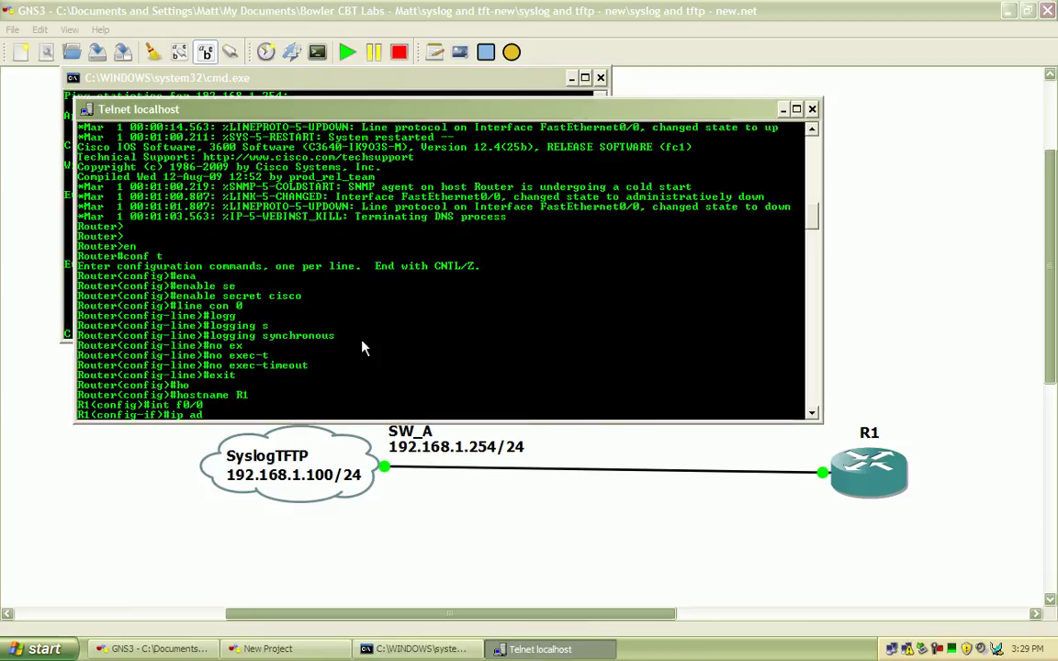
{"action": "type", "text": "d"}
{"action": "key", "text": "Tab"}
{"action": "type", "text": "192.16"}
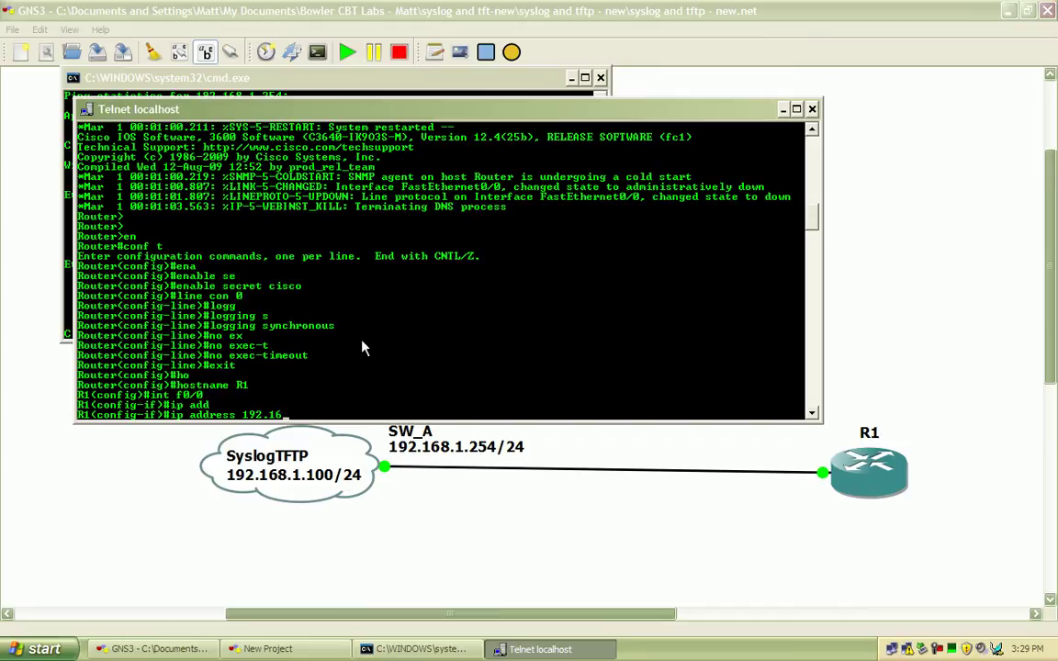
{"action": "type", "text": "8.1.1 255.255.255.0"}
{"action": "key", "text": "Return"}
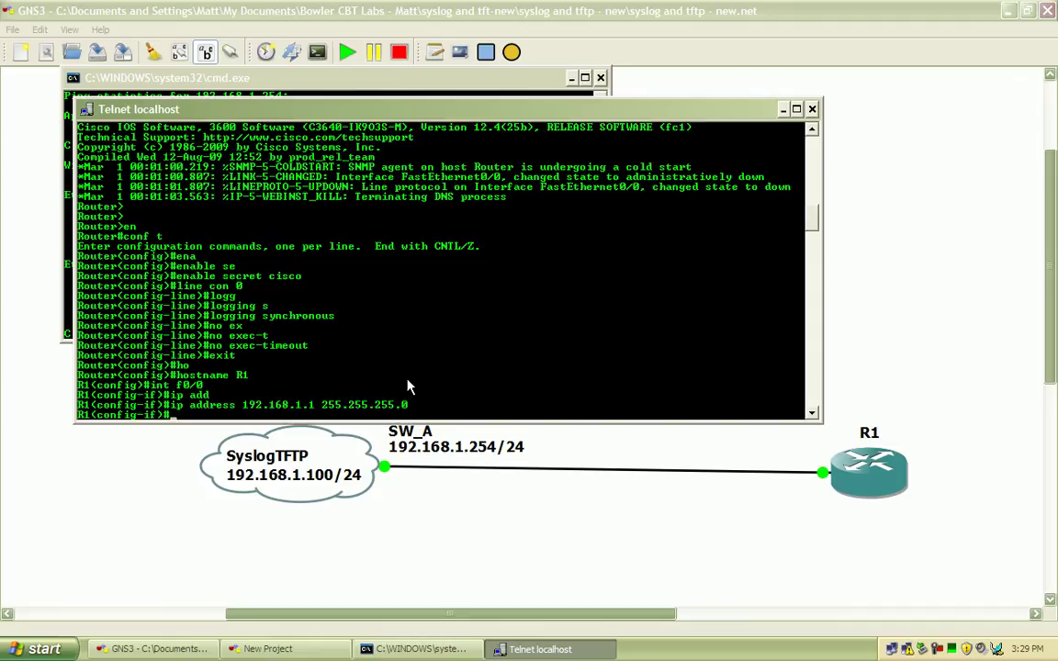
Set FastEthernet0/0 to full duplex and 100 Mbps speed
{"action": "type", "text": "du"}
{"action": "key", "text": "Tab"}
{"action": "type", "text": "f"}
{"action": "key", "text": "Tab"}
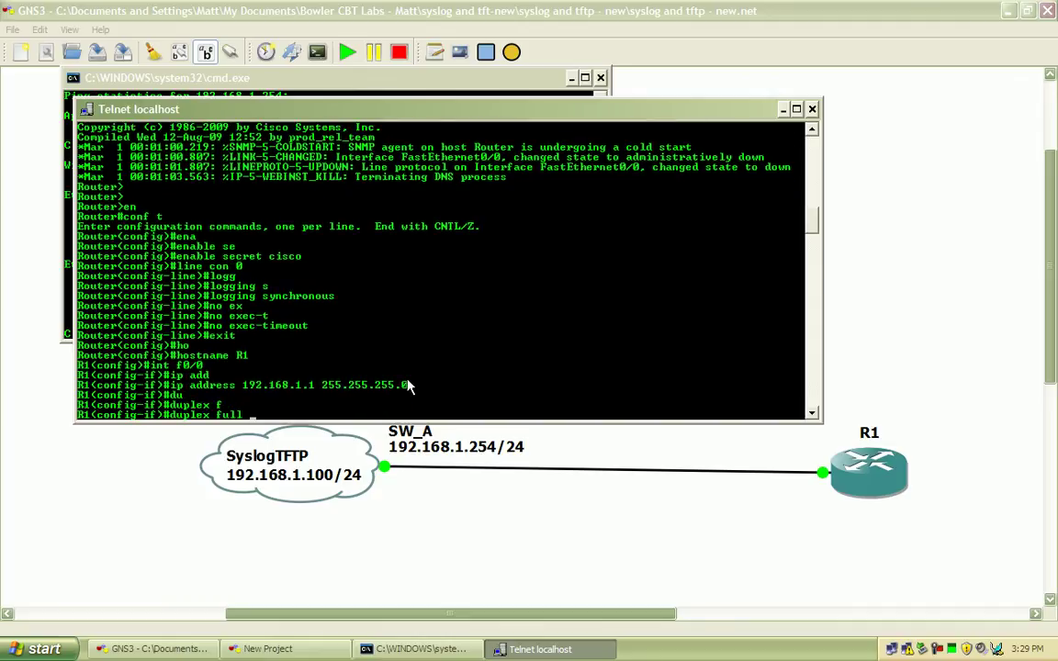
{"action": "key", "text": "Return"}
{"action": "type", "text": "spe"}
{"action": "key", "text": "Tab"}
{"action": "type", "text": "100"}
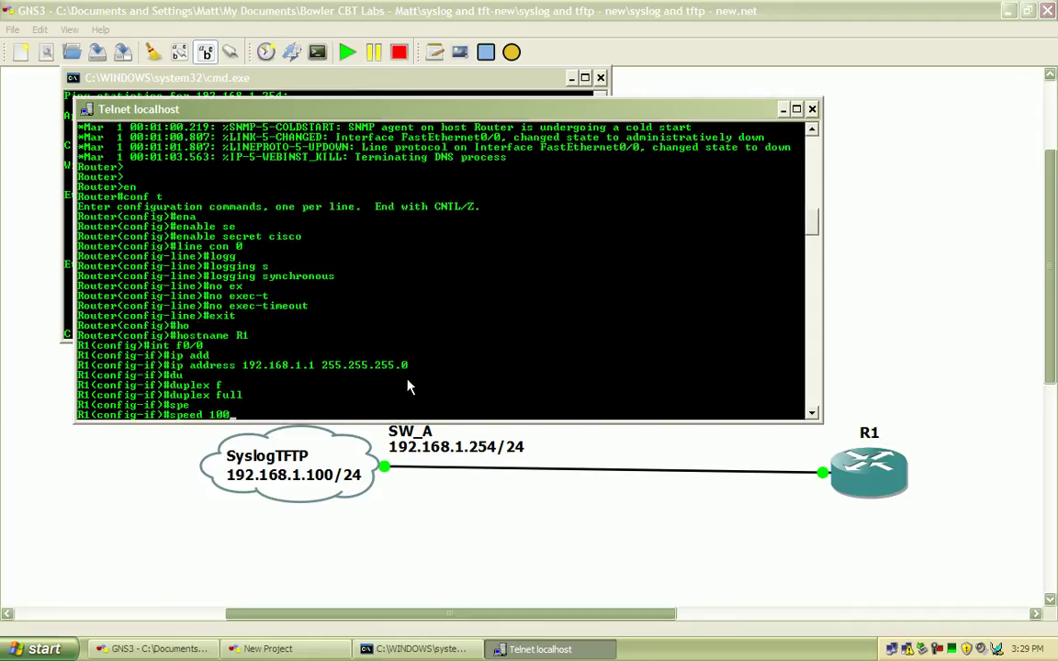
{"action": "key", "text": "Return"}
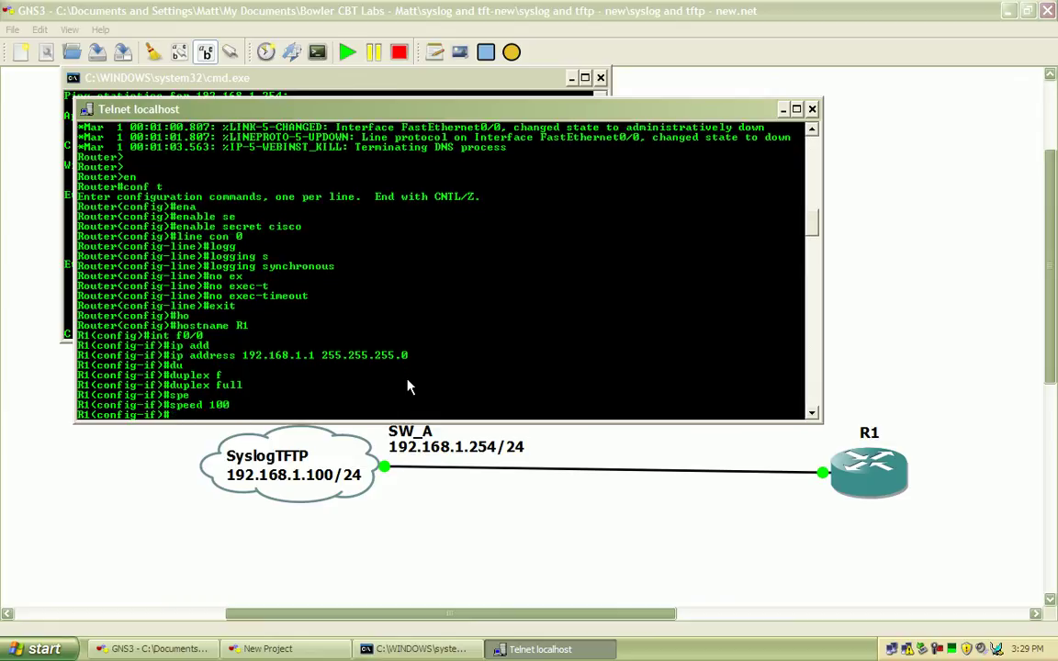
Bring the interface up with no shutdown and exit interface configuration
{"action": "type", "text": "no shut"}
{"action": "key", "text": "Return"}
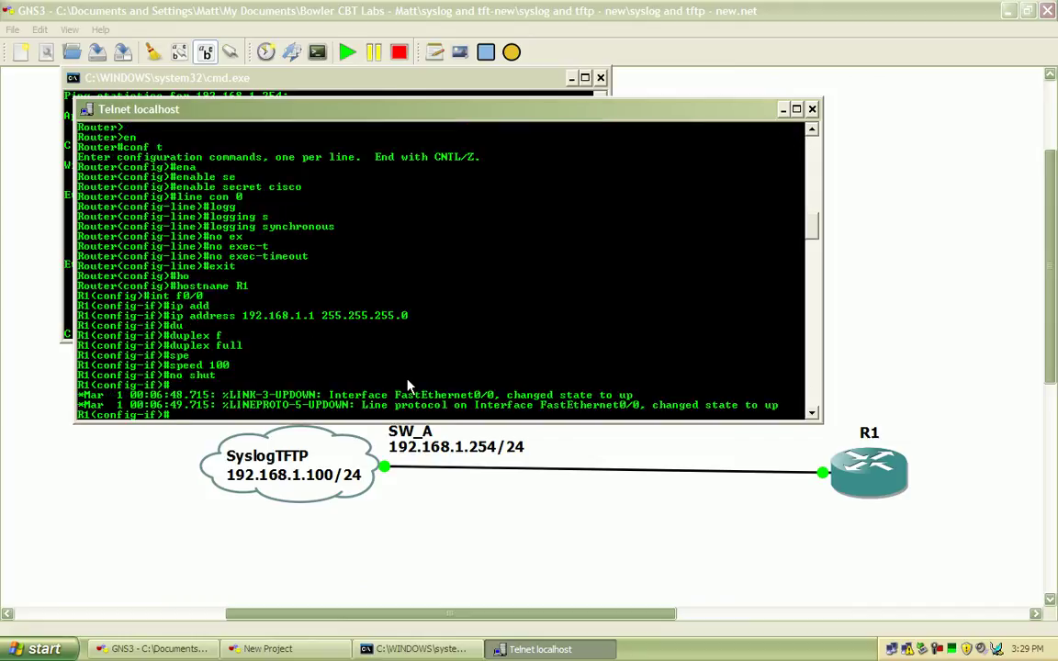
{"action": "type", "text": "exit"}
{"action": "key", "text": "Return"}
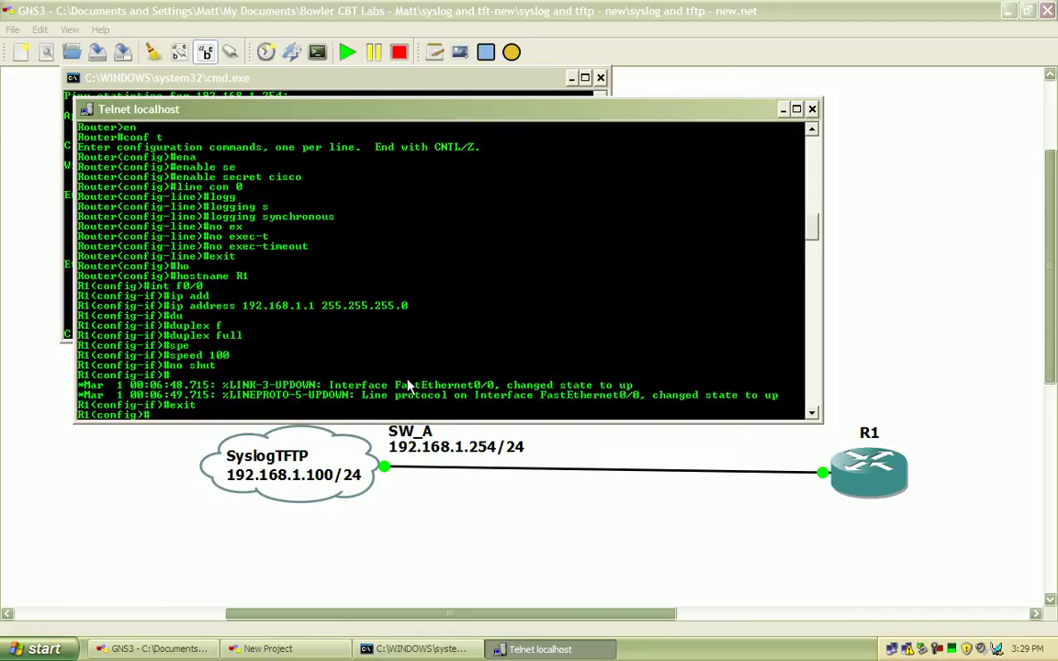
Ping R1 at 192.168.1.1 from the Command Prompt
{"action": "left_click", "coordinate": [312, 75]}
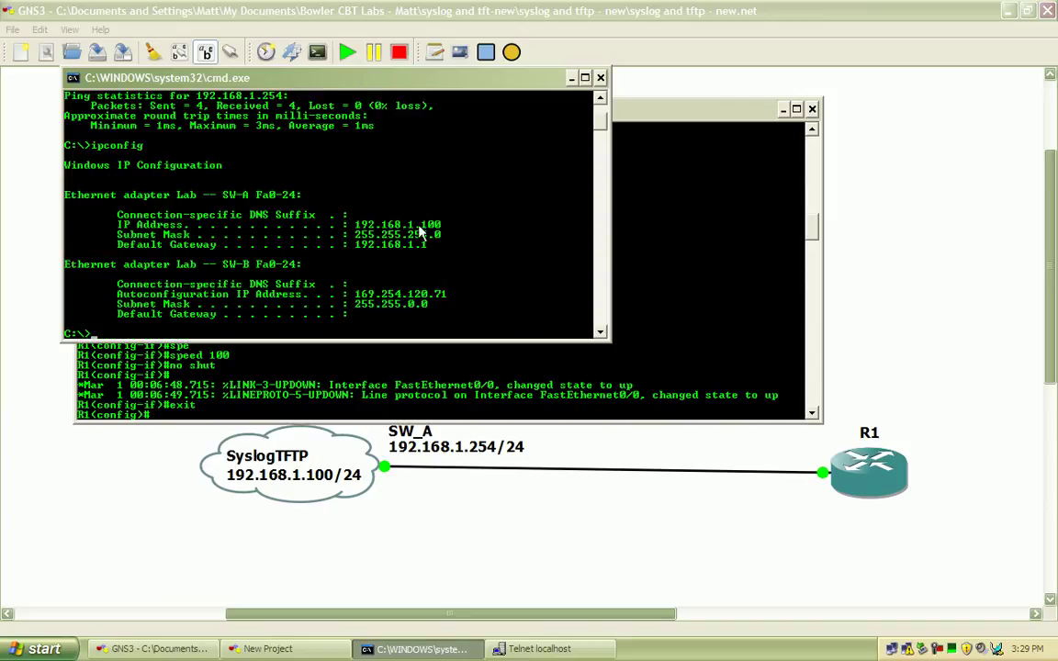
{"action": "type", "text": "ping 192.168.1.1"}
{"action": "key", "text": "Return"}
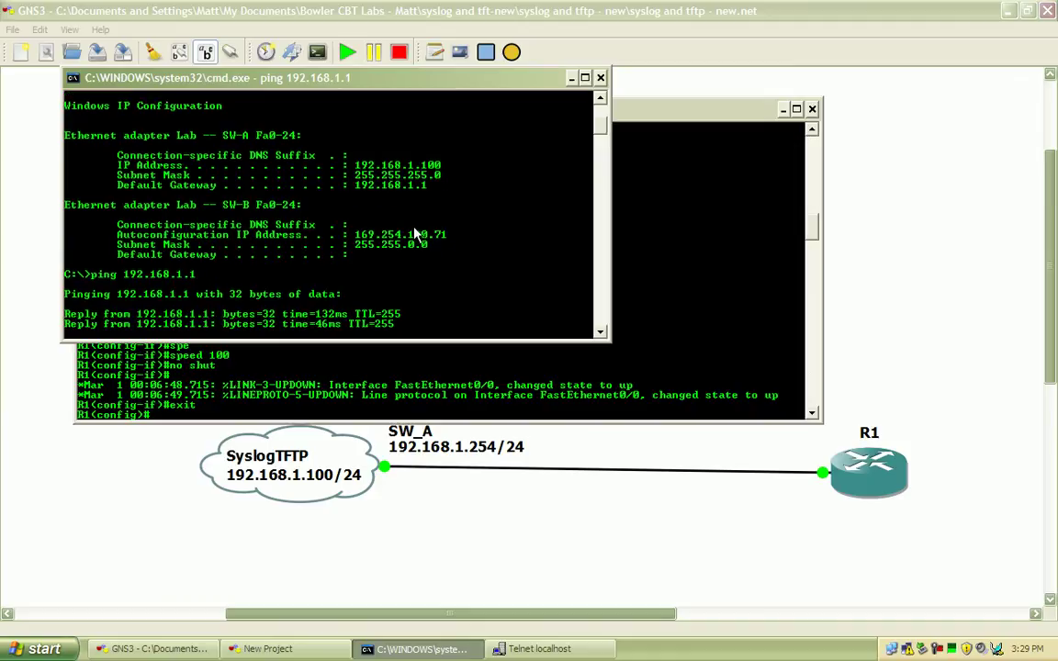
Minimize the Command Prompt and console, launch Tftpd32 from the desktop, and re-maximize GNS3
{"action": "left_click", "coordinate": [577, 81]}
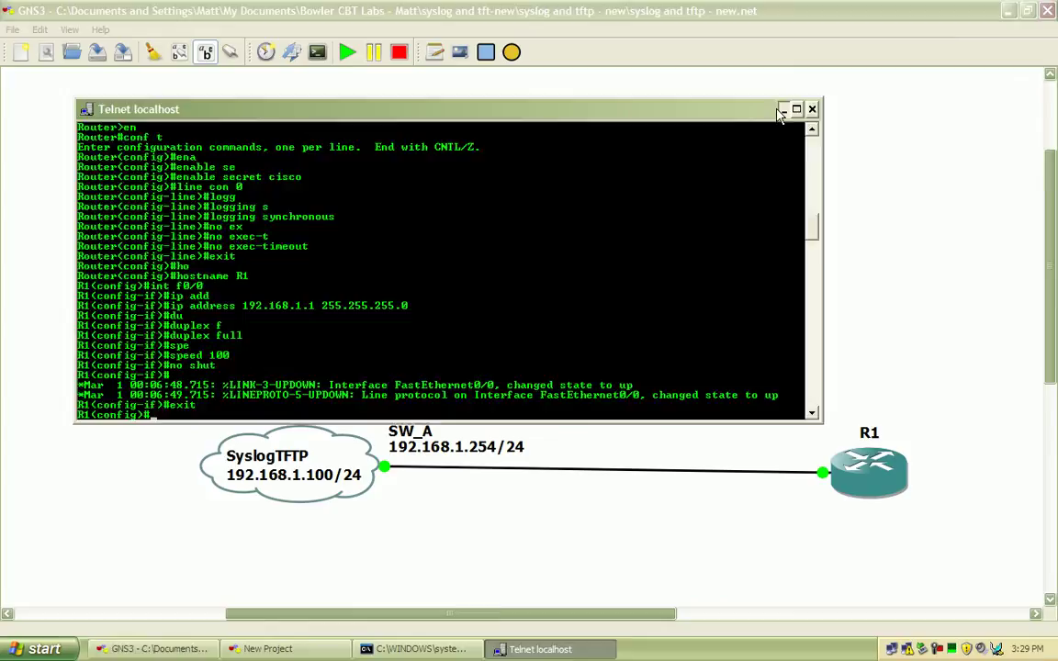
{"action": "left_click", "coordinate": [960, 16]}
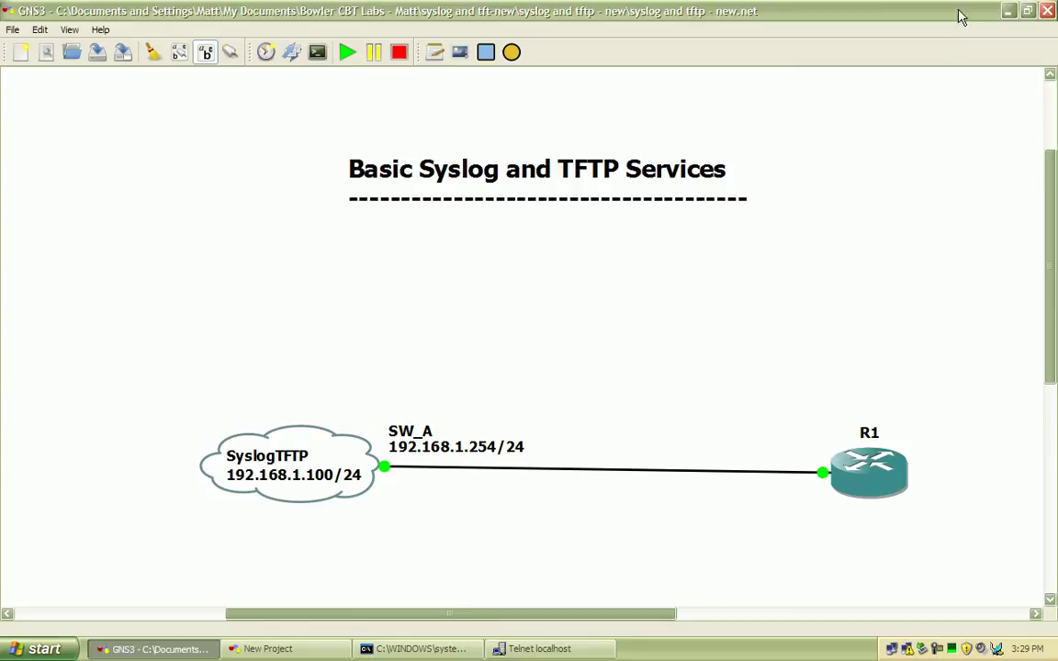
{"action": "double_click", "coordinate": [75, 11]}
{"action": "left_click", "coordinate": [83, 29]}
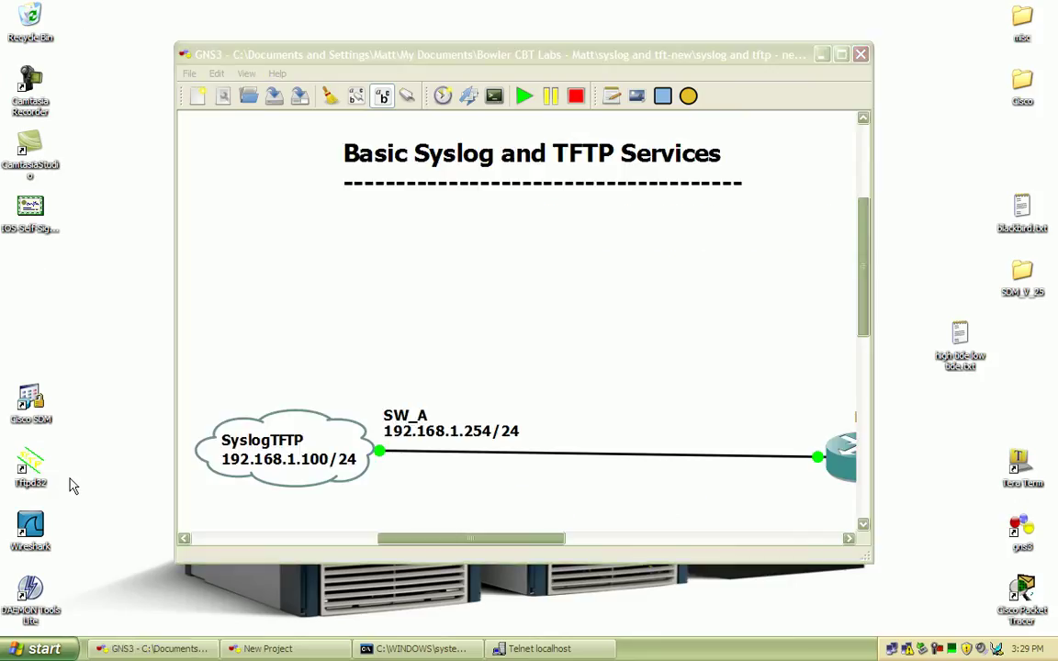
{"action": "double_click", "coordinate": [37, 467]}
{"action": "double_click", "coordinate": [459, 55]}
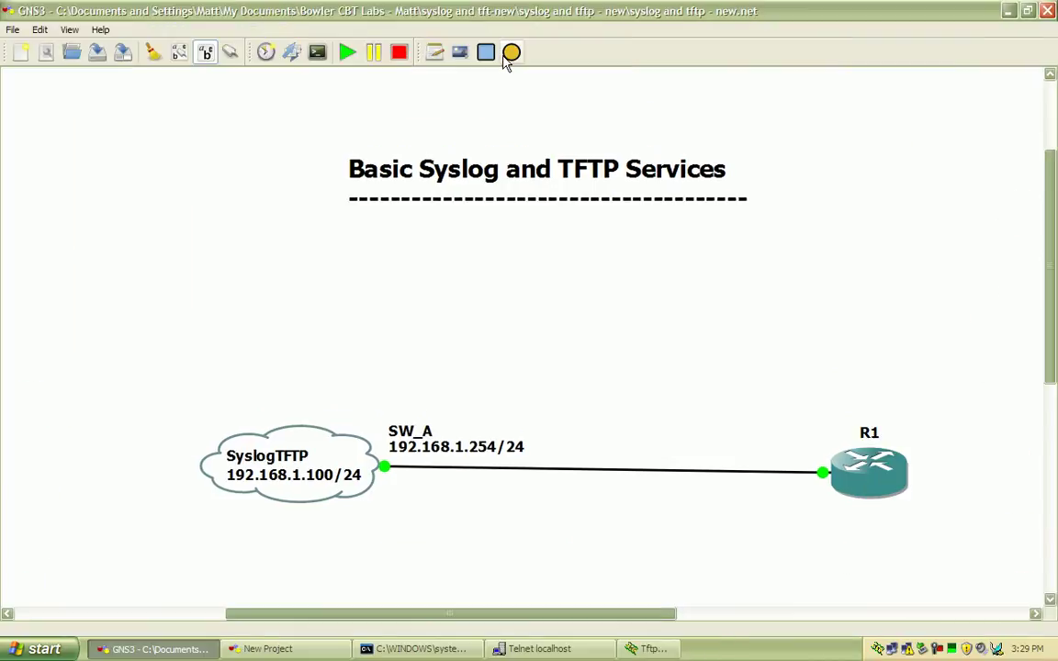
Review Tftpd32 Settings, checking the syslog file path to logging.txt, and confirm with OK
{"action": "left_click", "coordinate": [680, 648]}
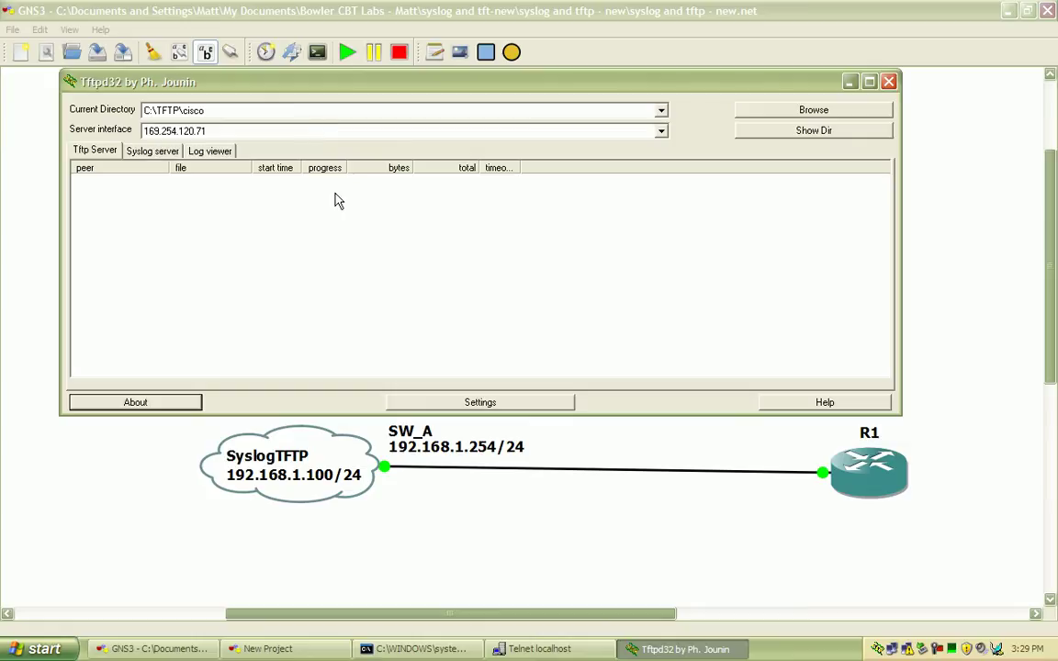
{"action": "left_click", "coordinate": [503, 404]}
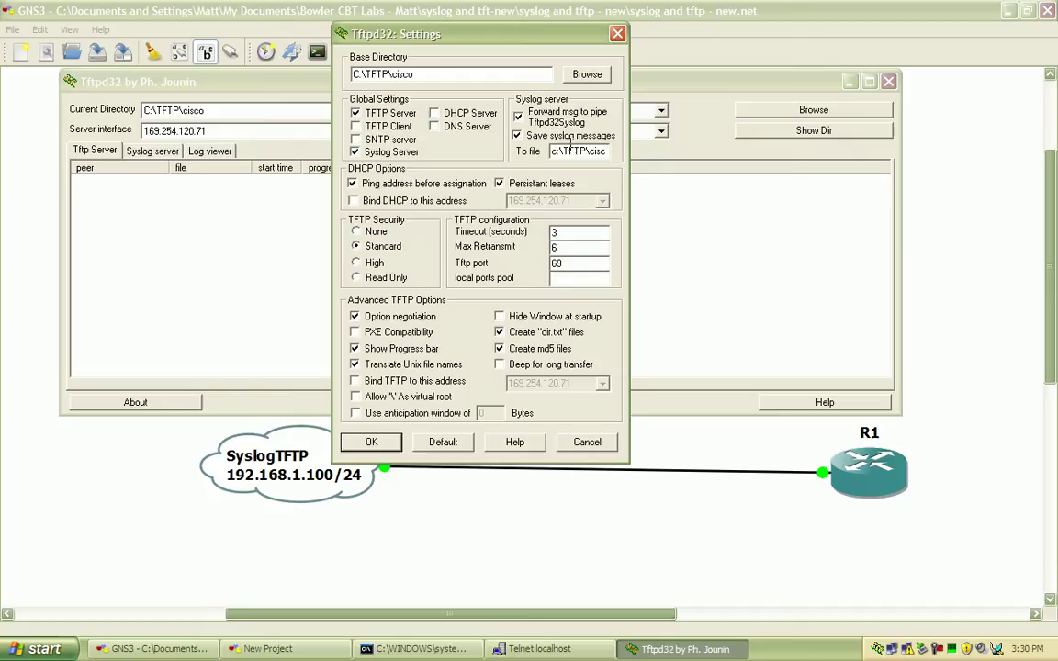
{"action": "left_click_drag", "start_coordinate": [552, 151], "coordinate": [603, 152]}
{"action": "left_click", "coordinate": [602, 152]}
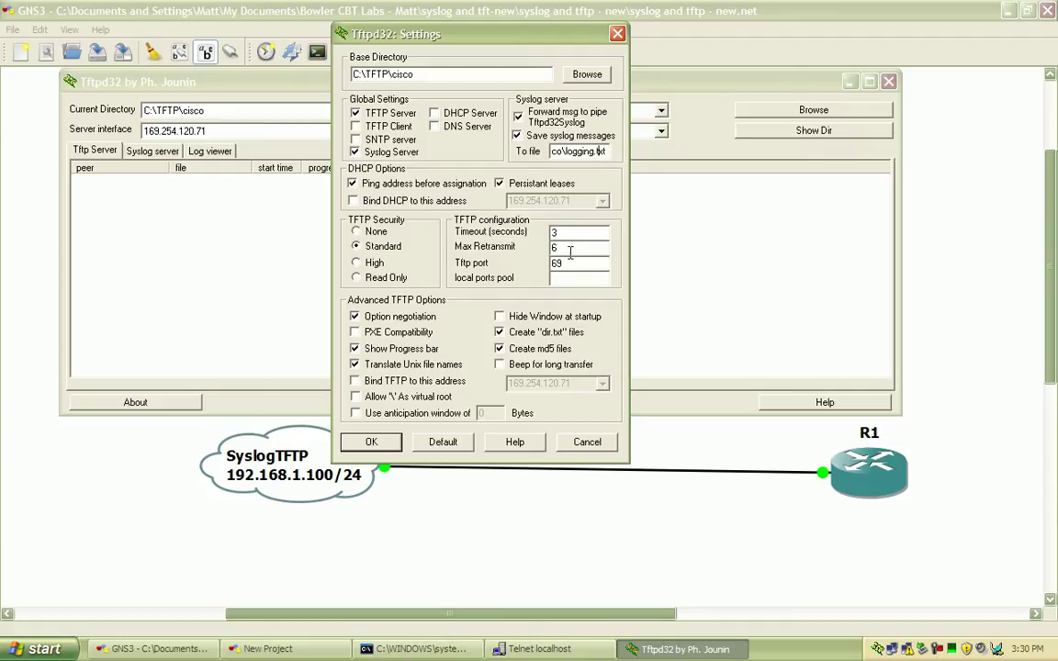
{"action": "left_click", "coordinate": [371, 443]}
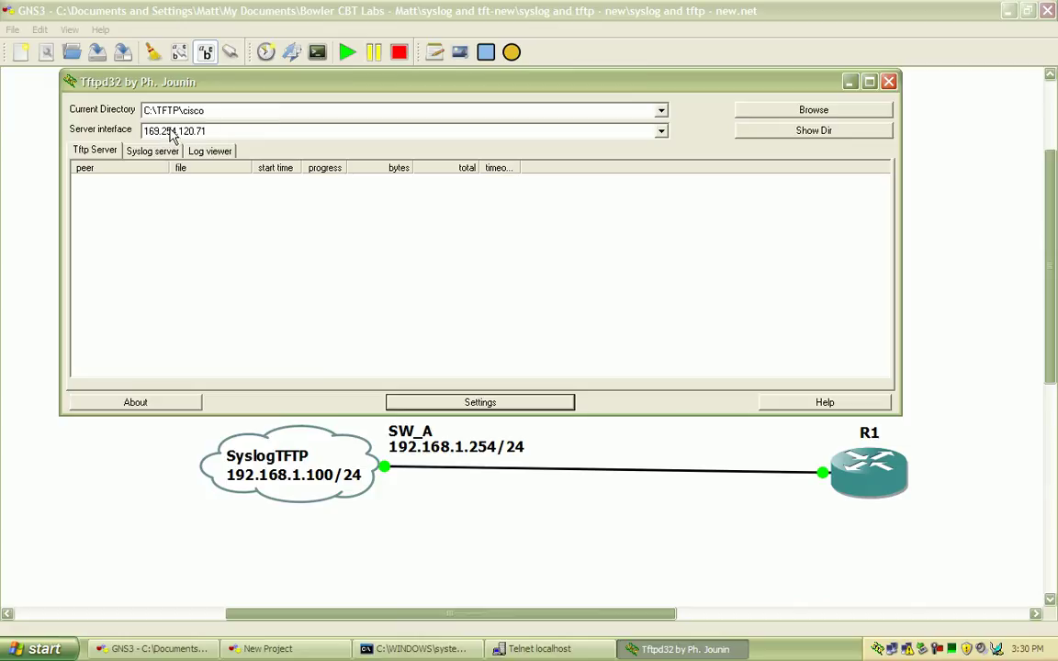
Choose 192.168.1.100 from Tftpd32's Server interface list
{"action": "left_click", "coordinate": [205, 135]}
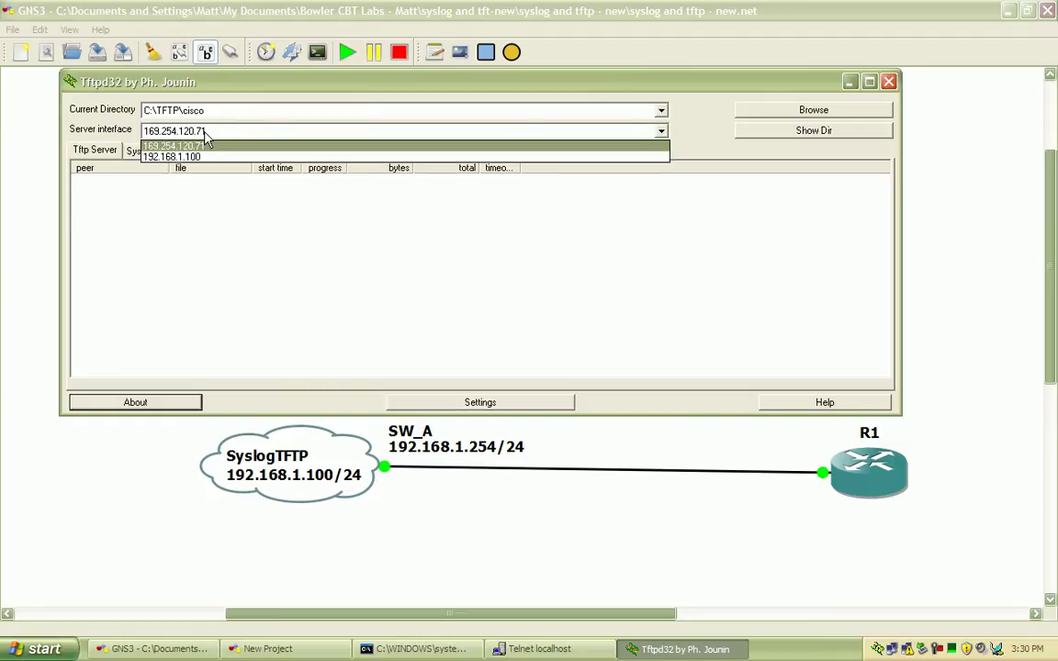
{"action": "left_click", "coordinate": [255, 158]}
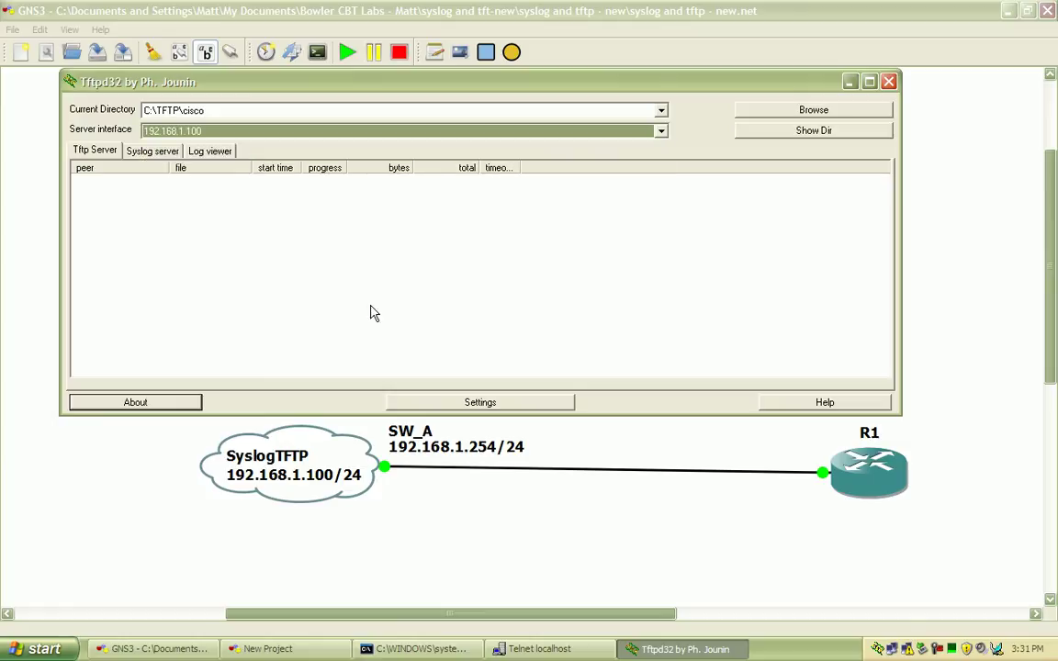